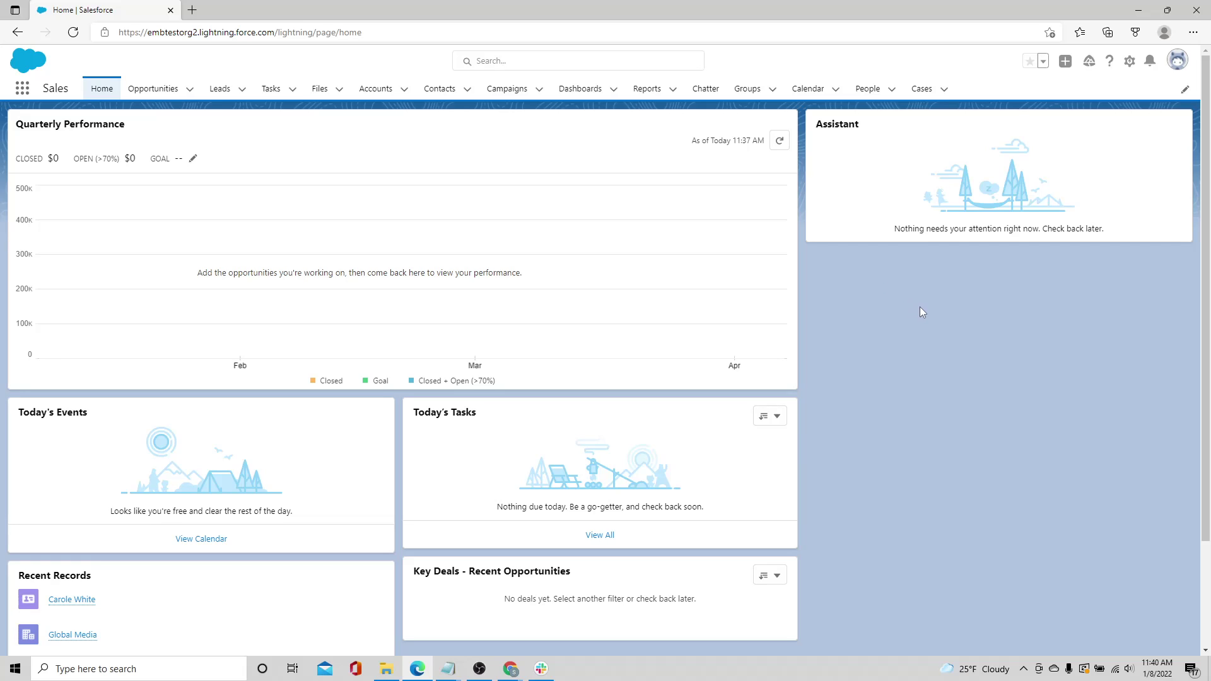
Open record EMB-0021 for the Contact Layout from the All list of Embeditor Histories
{"action": "left_click", "coordinate": [22, 88]}
{"action": "type", "text": "emb"}
{"action": "left_click", "coordinate": [74, 205]}
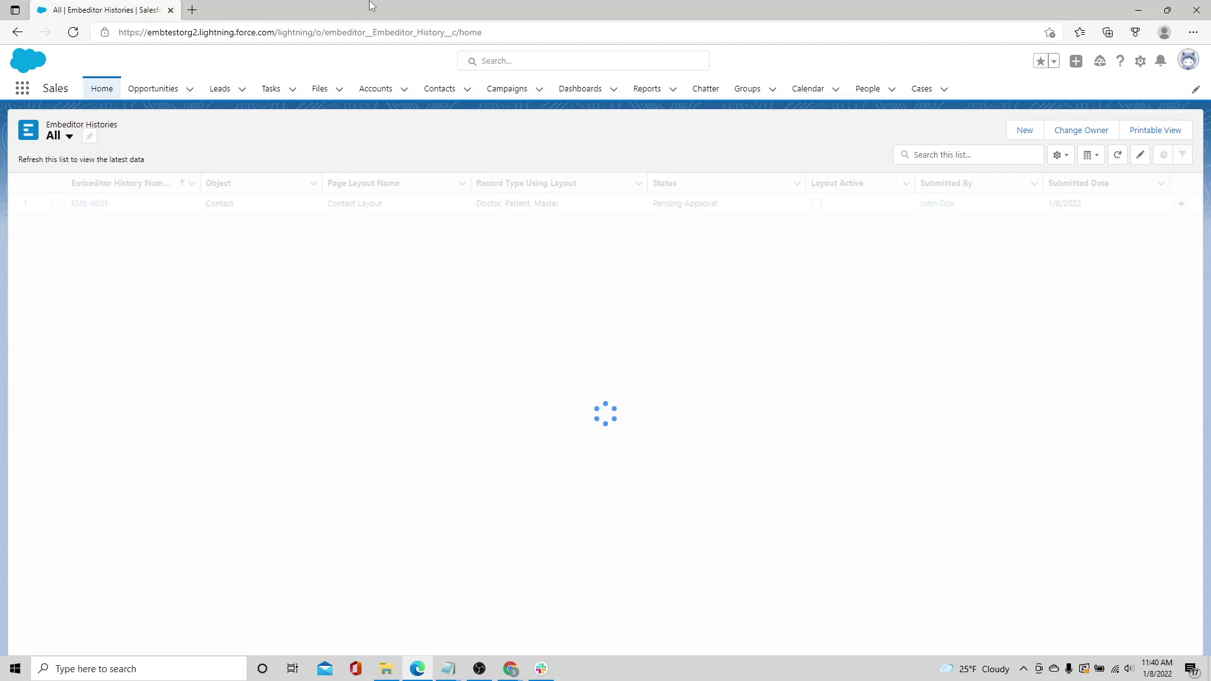
{"action": "left_click", "coordinate": [94, 136]}
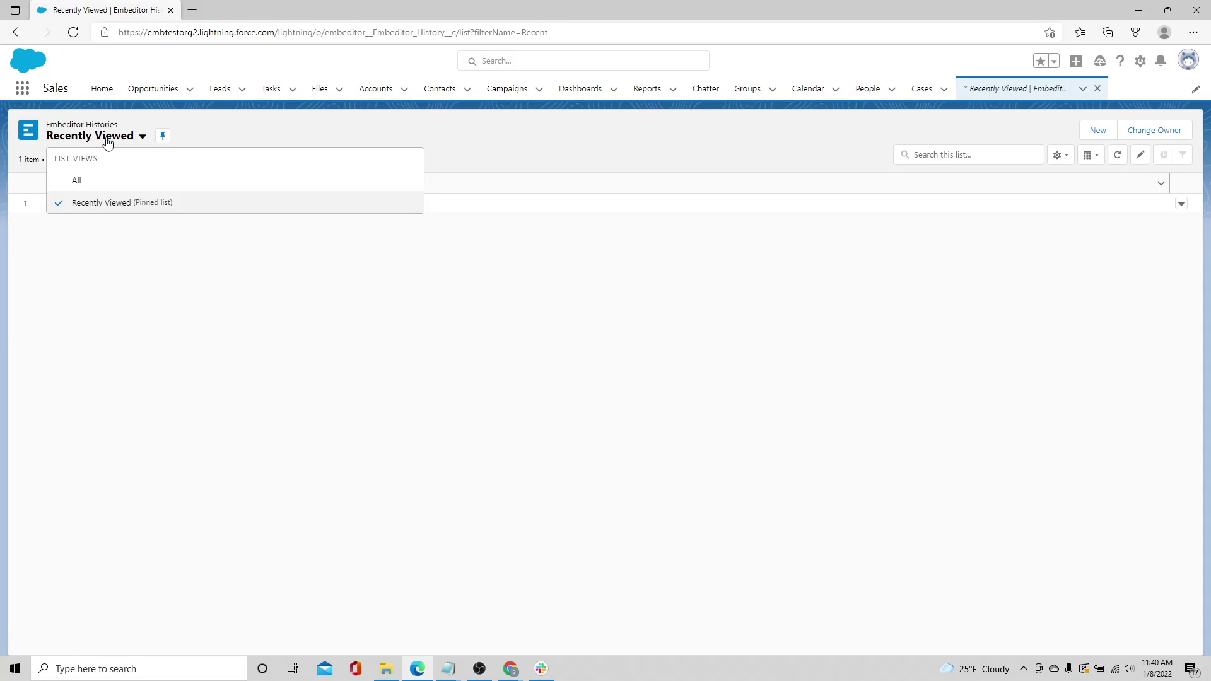
{"action": "left_click", "coordinate": [103, 180]}
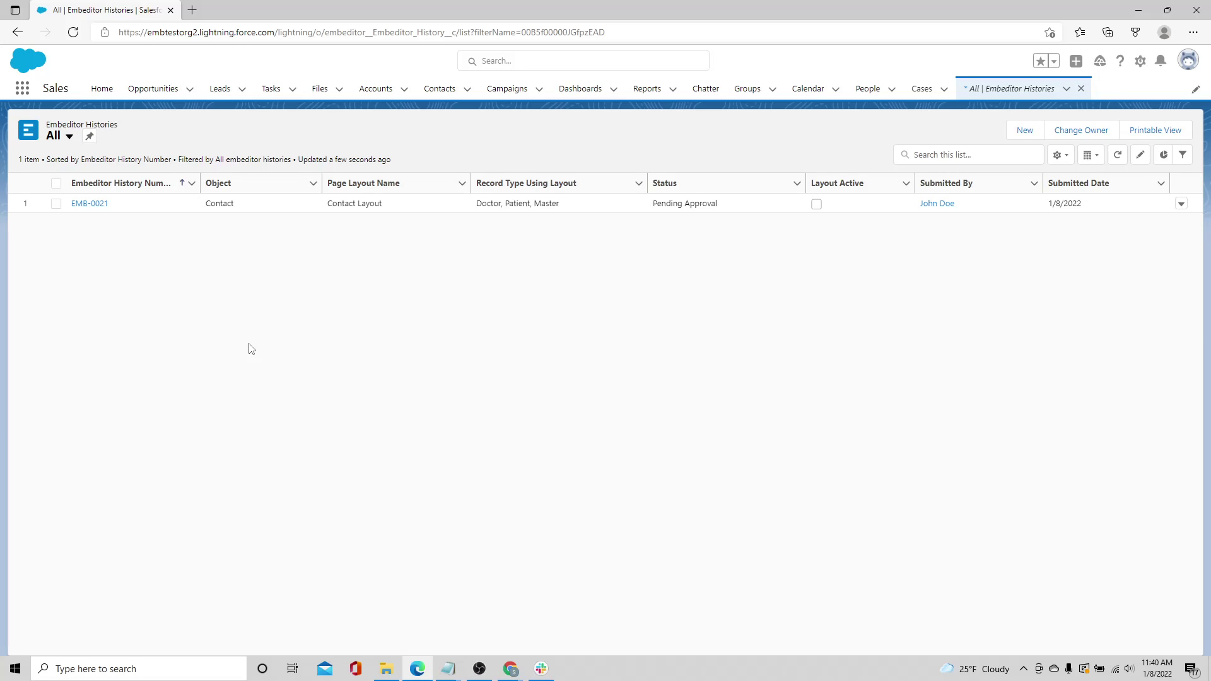
{"action": "left_click", "coordinate": [91, 209]}
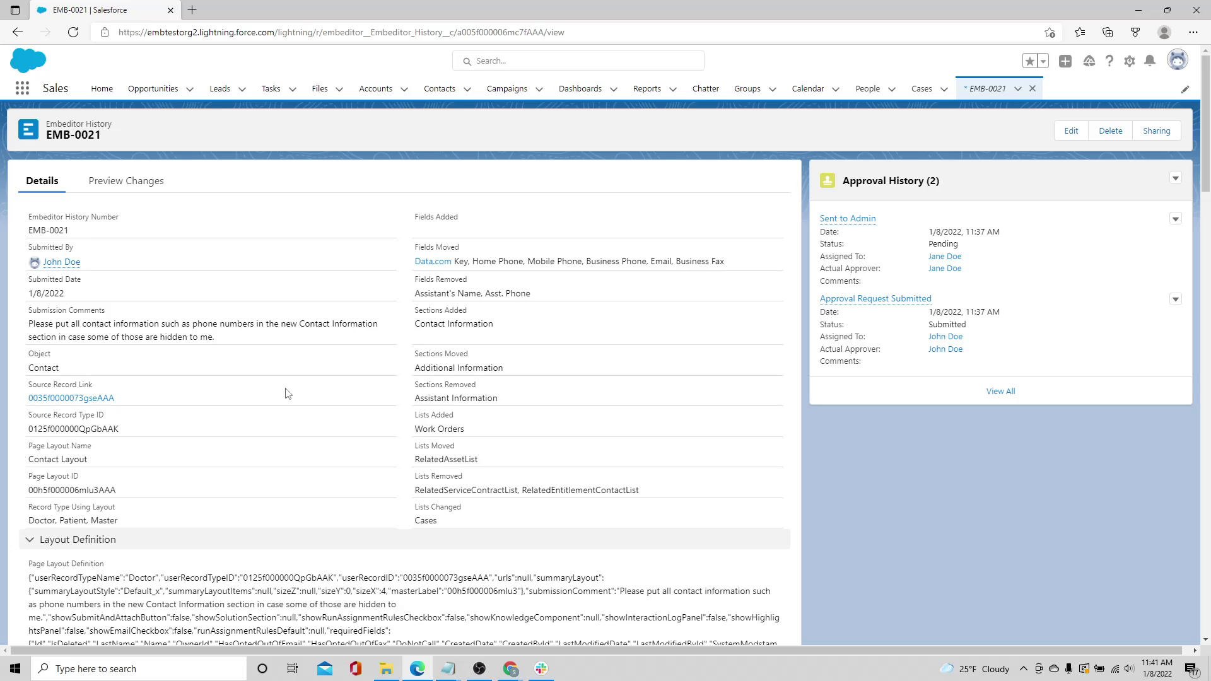
Open the request's source contact record separately, and examine the proposed layout changes of EMB-0021, including its related lists
{"action": "left_click", "coordinate": [98, 398]}
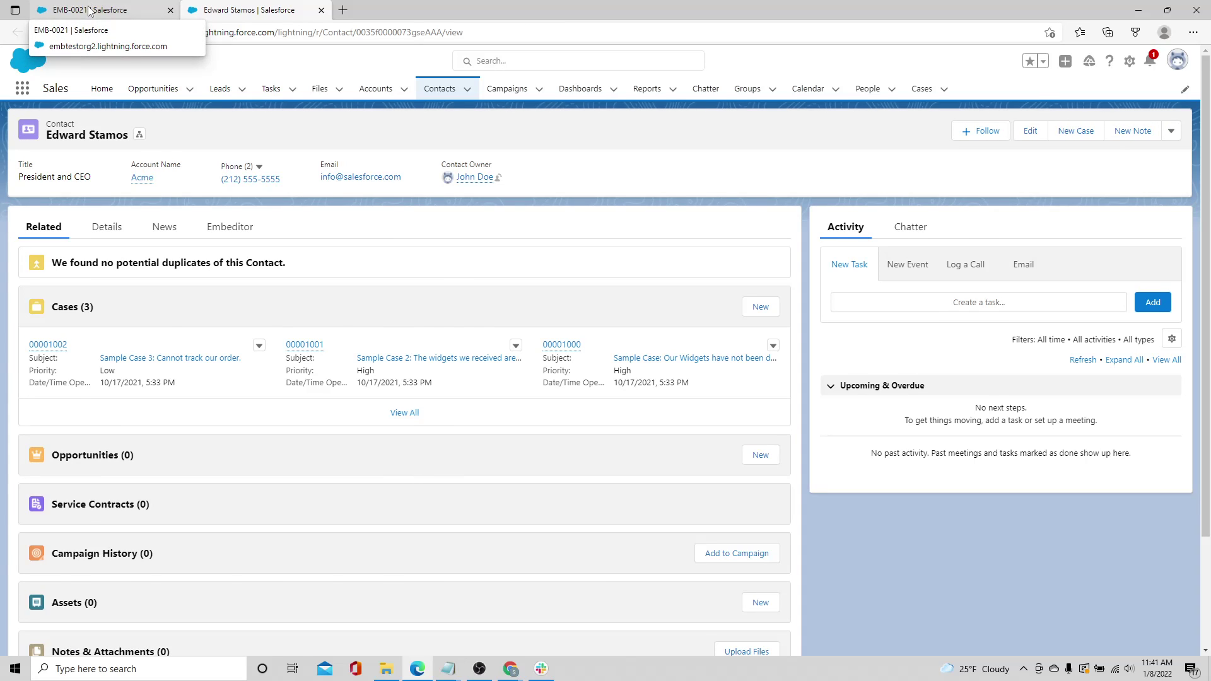
{"action": "left_click", "coordinate": [89, 10]}
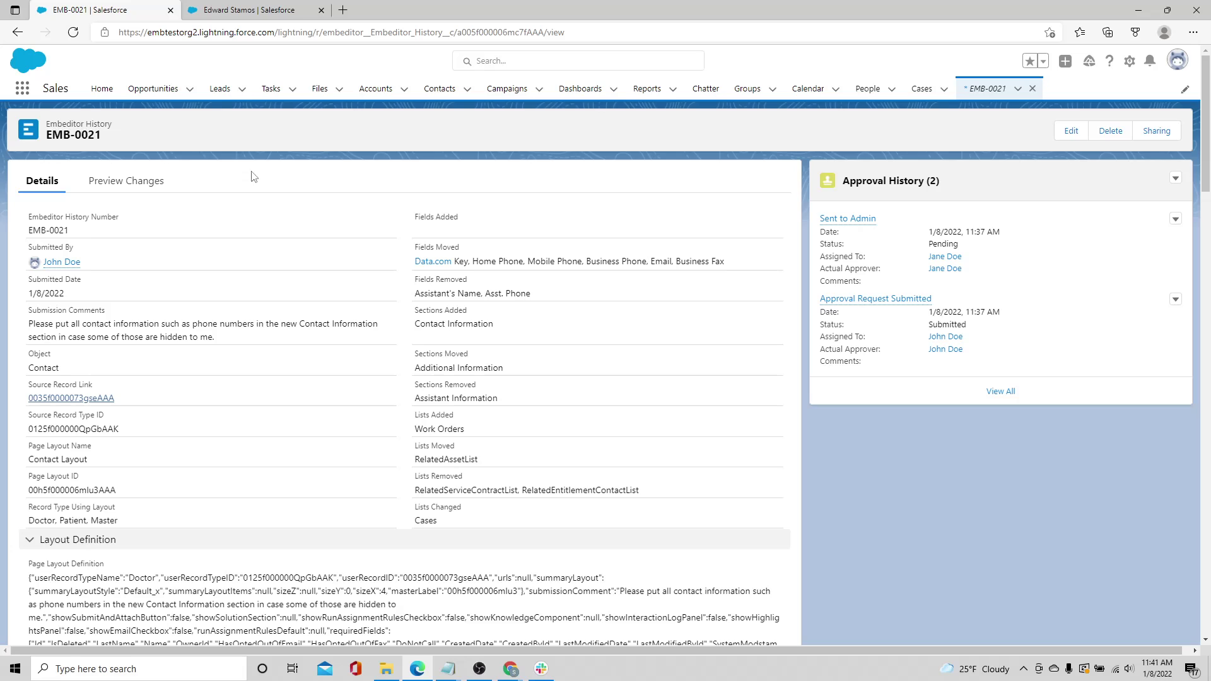
{"action": "left_click", "coordinate": [128, 182]}
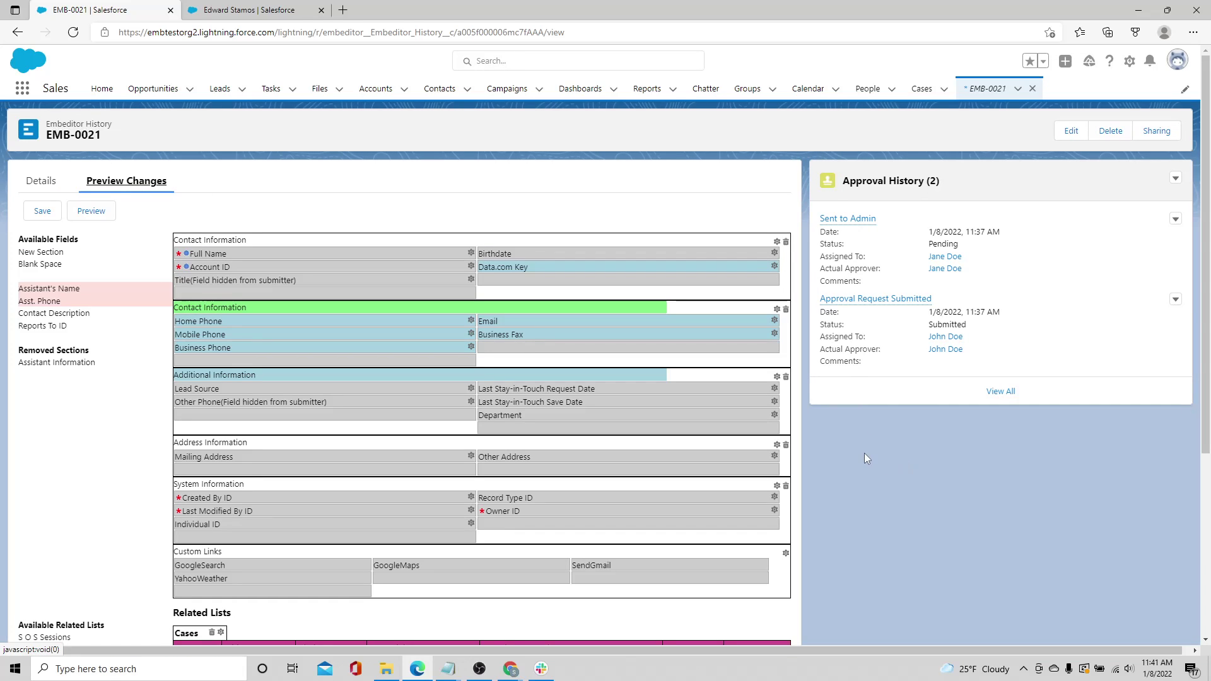
{"action": "scroll", "coordinate": [873, 453], "scroll_direction": "down", "scroll_amount": 2}
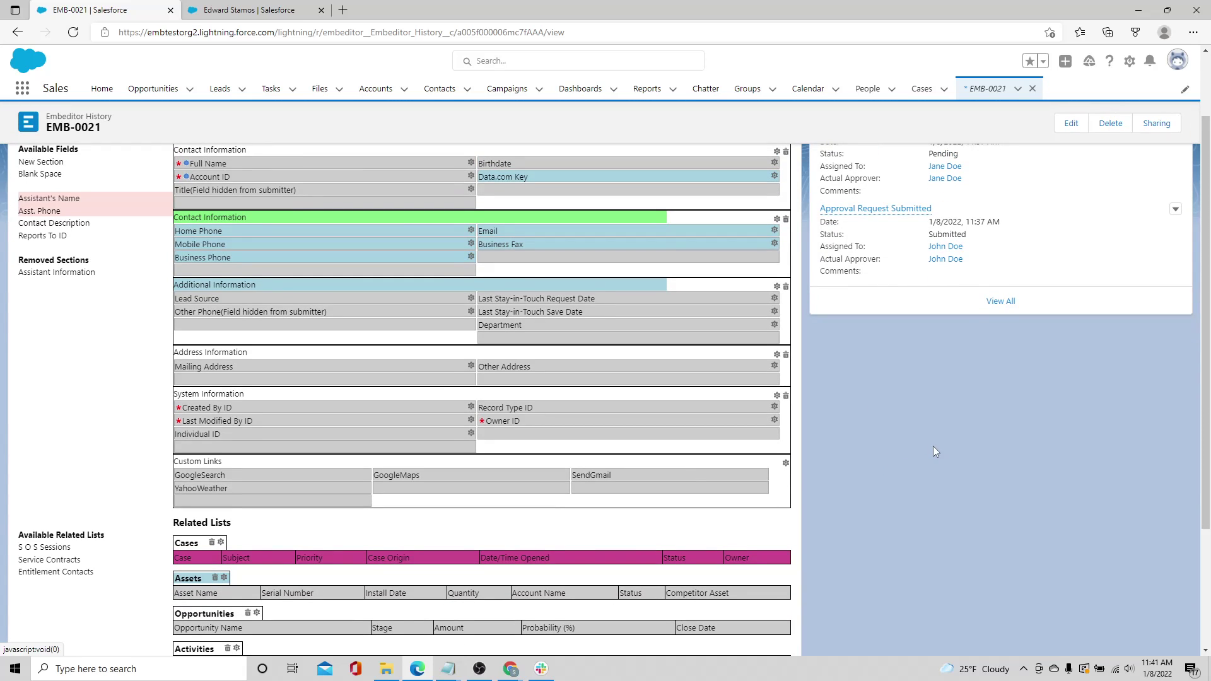
{"action": "scroll", "coordinate": [985, 440], "scroll_direction": "up", "scroll_amount": 1}
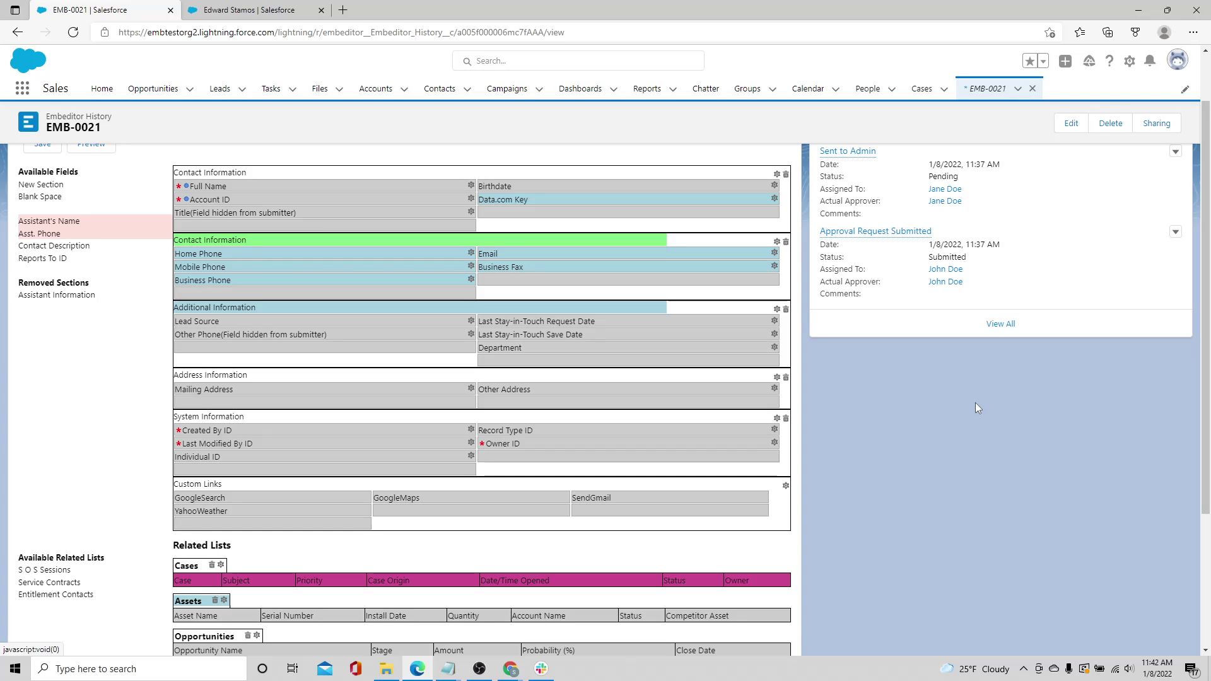
Check the columns of the source contact's full Cases list, and return to the proposed layout changes
{"action": "left_click", "coordinate": [191, 8]}
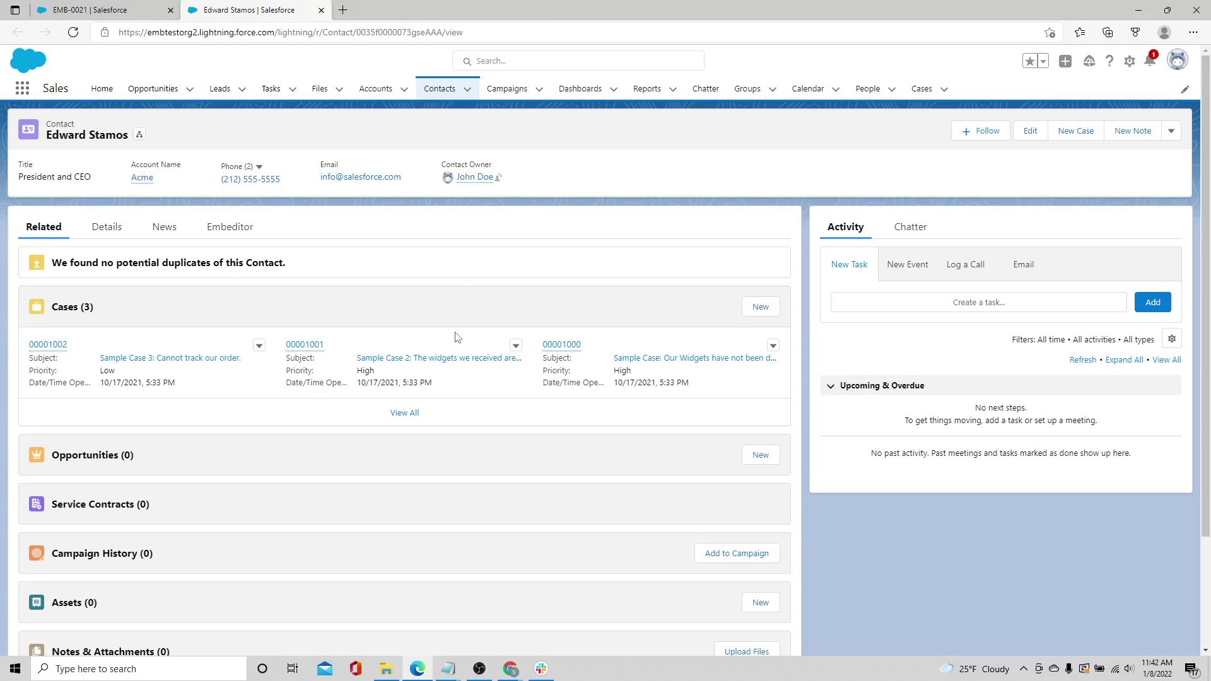
{"action": "left_click", "coordinate": [406, 414]}
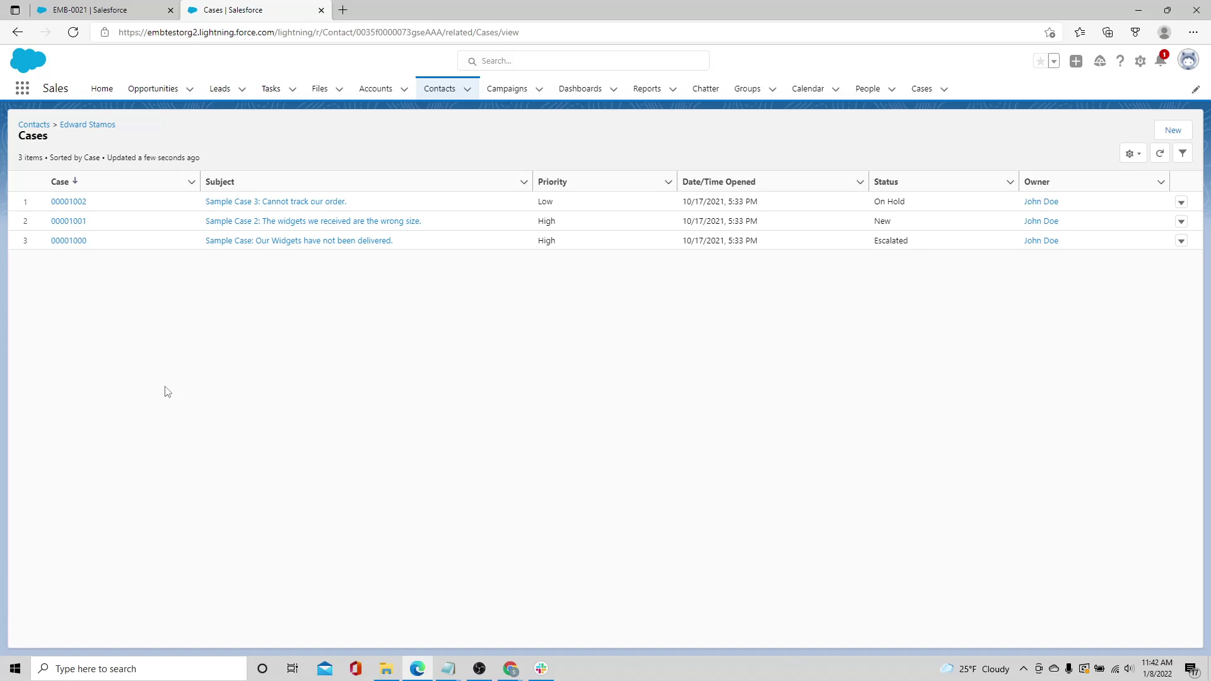
{"action": "left_click", "coordinate": [72, 6]}
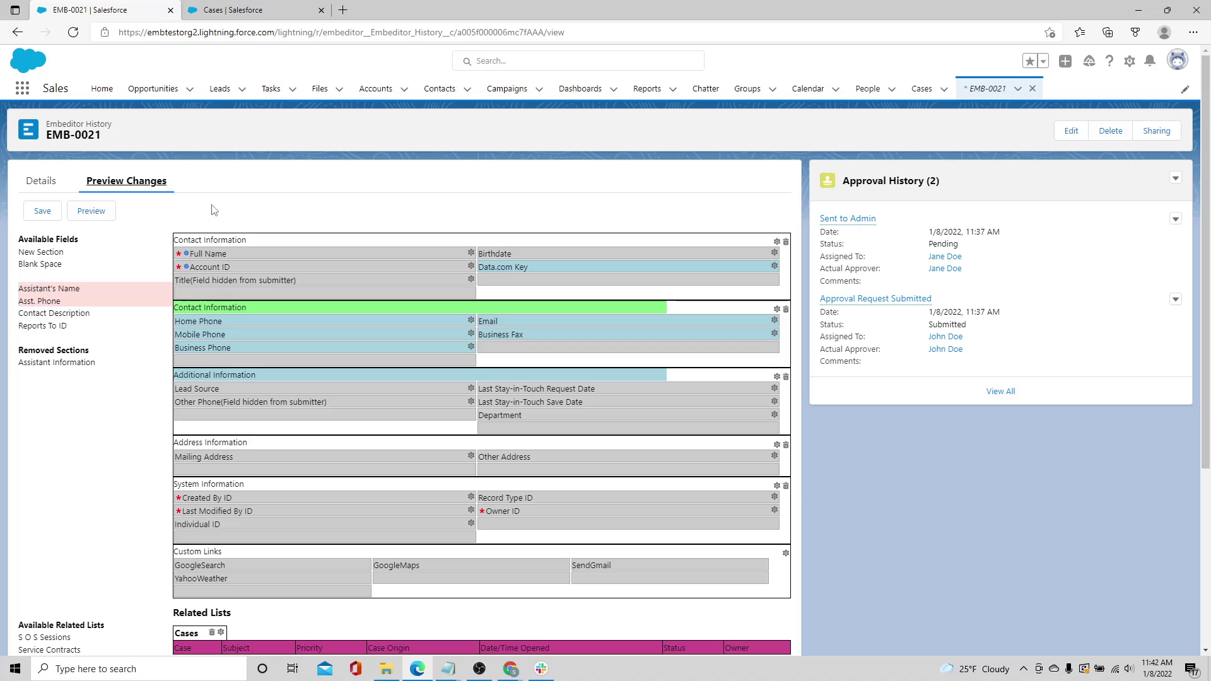
Preview the proposed layout with the source contact's data, from the field sections to the related lists
{"action": "left_click", "coordinate": [93, 216]}
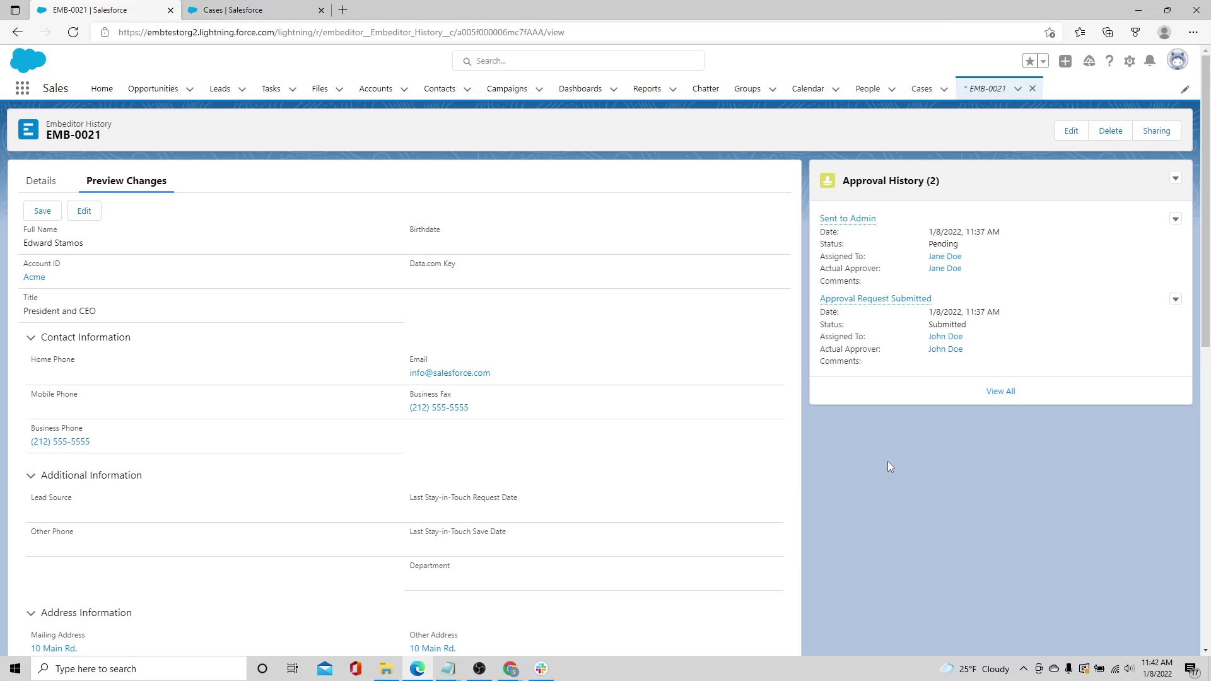
{"action": "scroll", "coordinate": [888, 461], "scroll_direction": "down", "scroll_amount": 4}
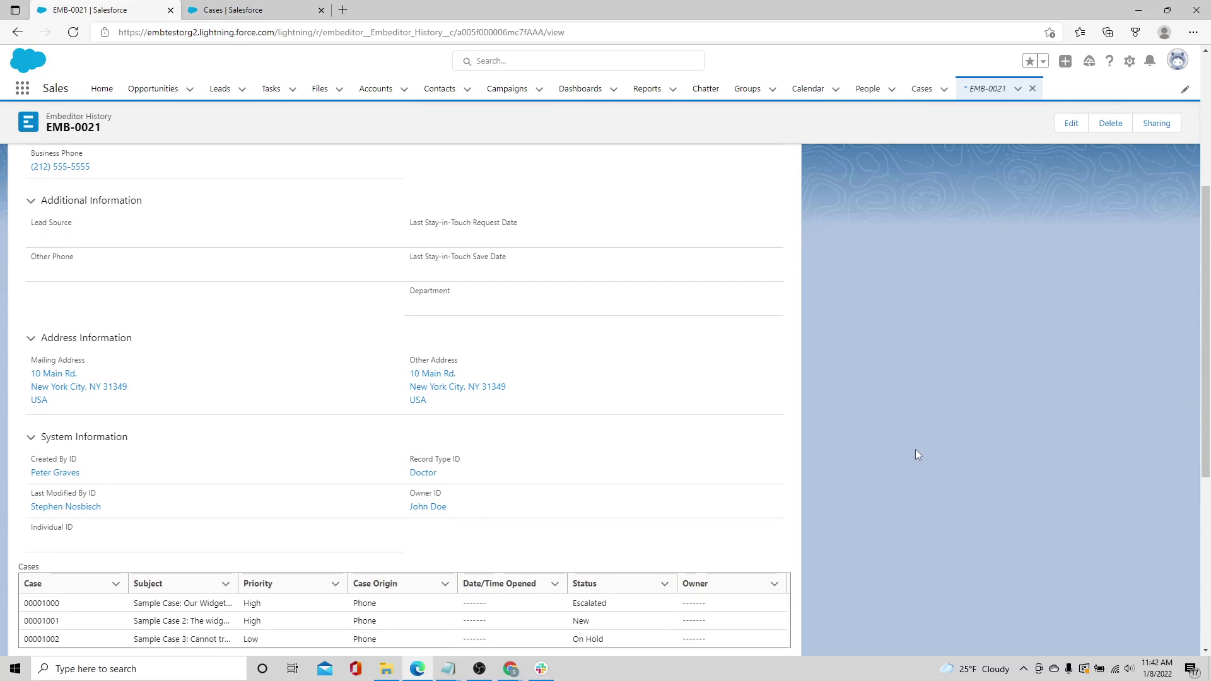
{"action": "scroll", "coordinate": [920, 447], "scroll_direction": "down", "scroll_amount": 3}
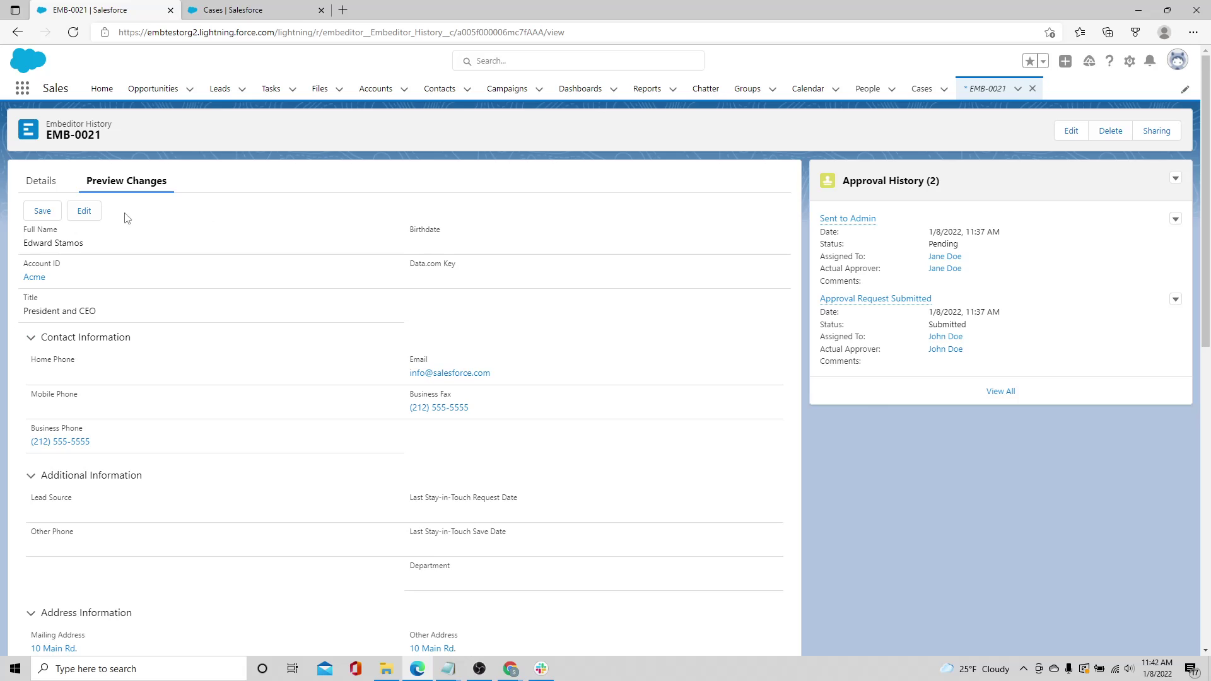
Move Other Phone above Email in the new Contact Information section, and Department below Lead Source in Additional Information
{"action": "left_click", "coordinate": [84, 210]}
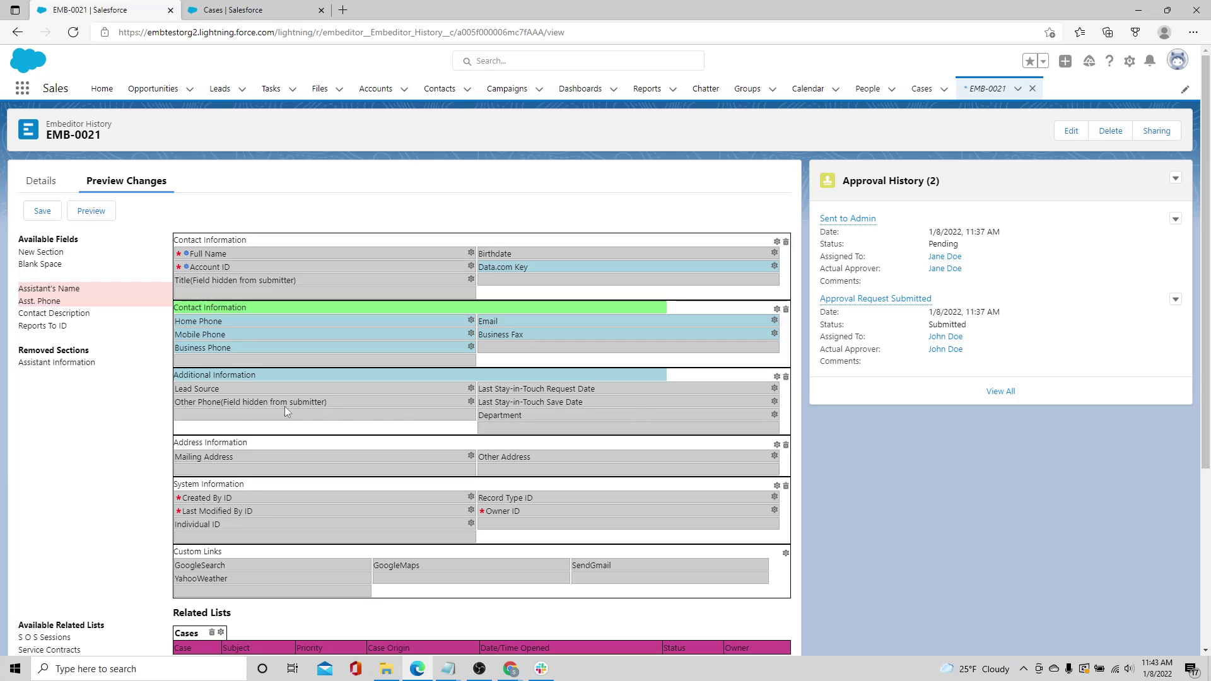
{"action": "left_click_drag", "start_coordinate": [241, 403], "coordinate": [538, 340]}
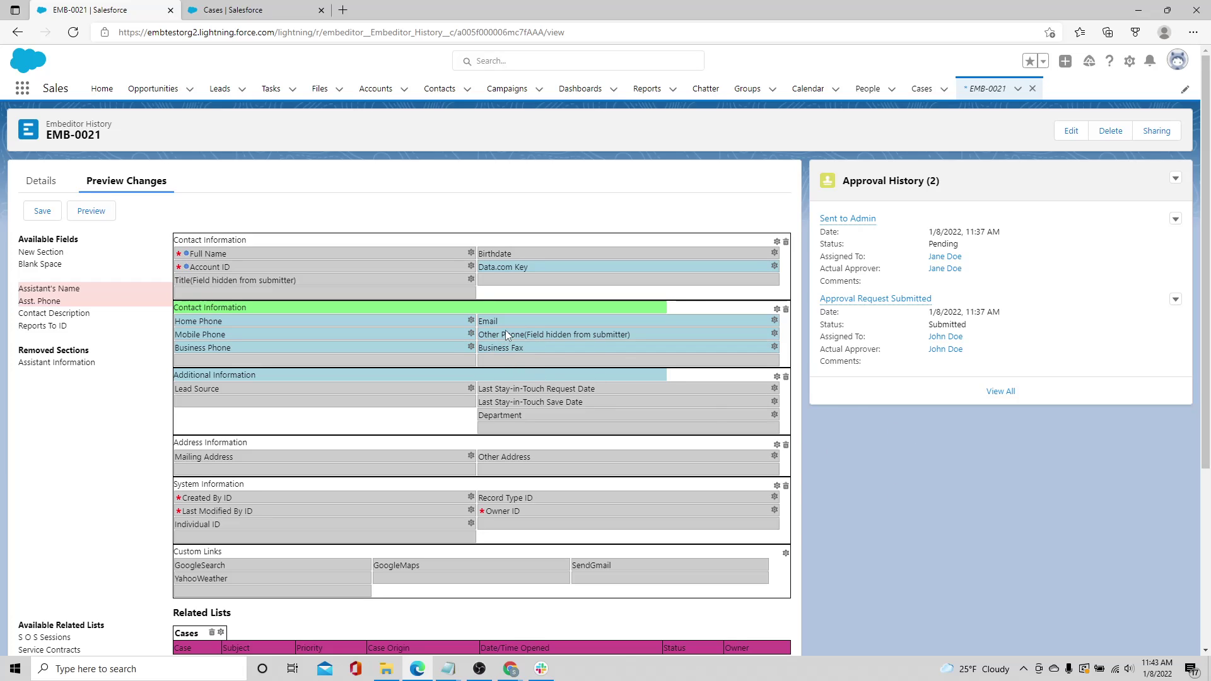
{"action": "left_click_drag", "start_coordinate": [505, 333], "coordinate": [512, 323]}
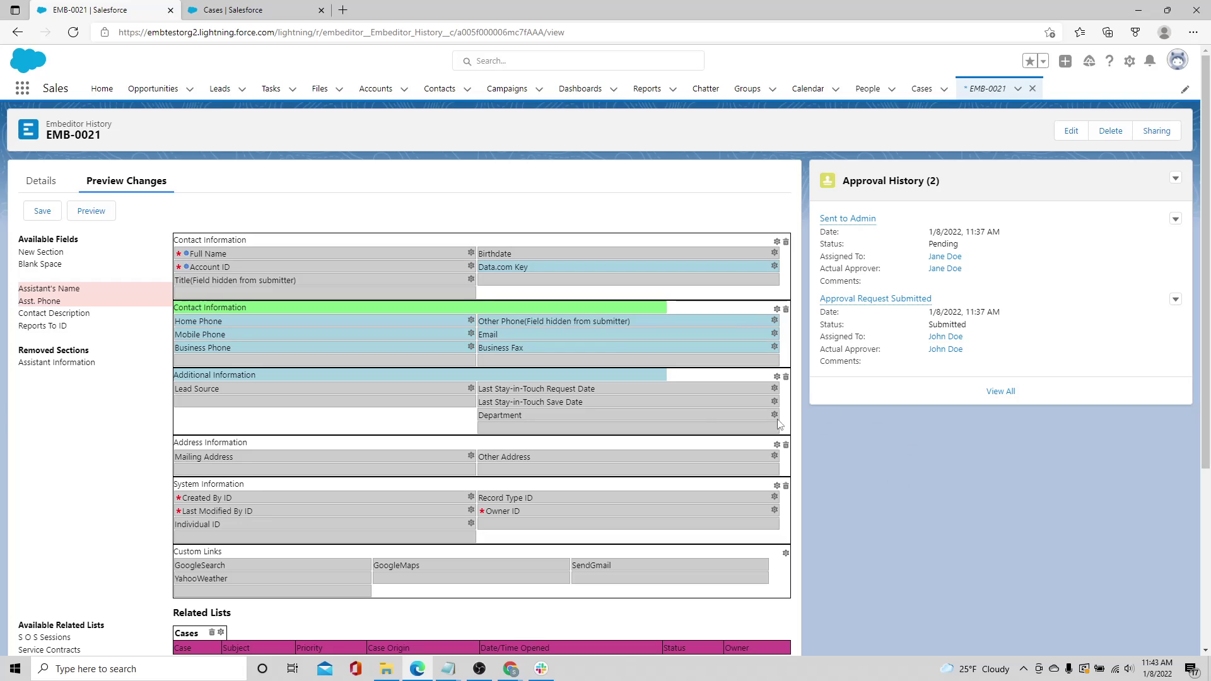
{"action": "left_click_drag", "start_coordinate": [574, 420], "coordinate": [387, 406]}
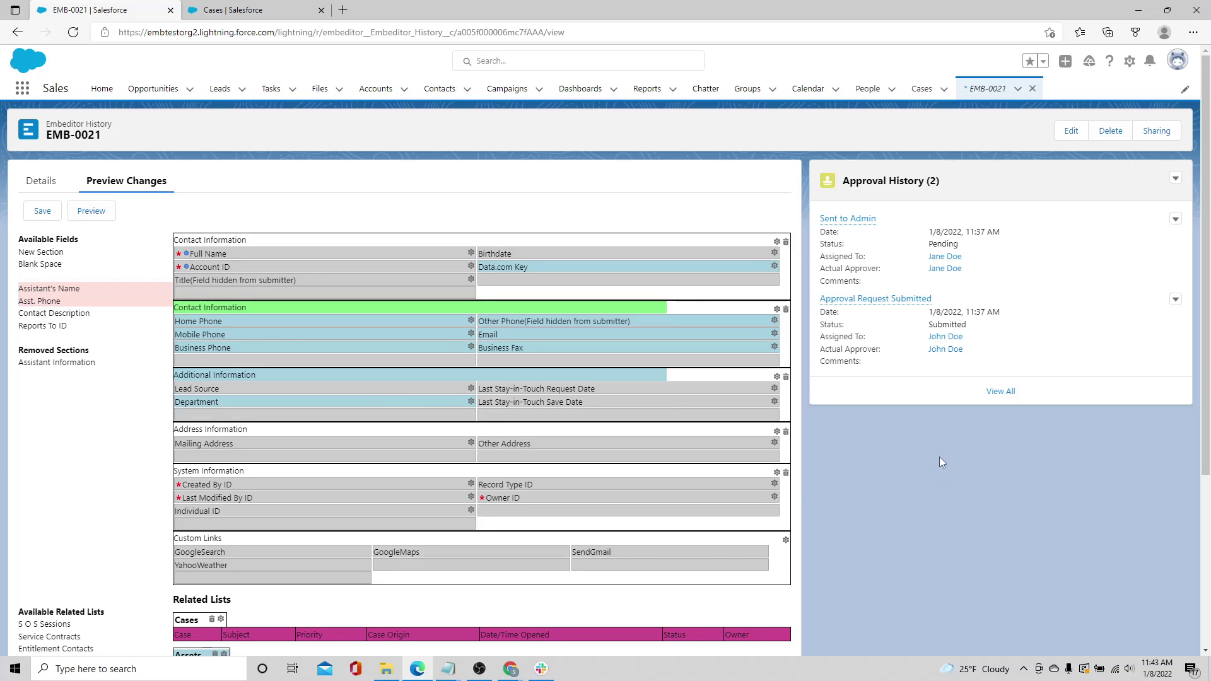
Preview the revised contact layout with its rearranged fields, and save the changes
{"action": "left_click", "coordinate": [93, 212]}
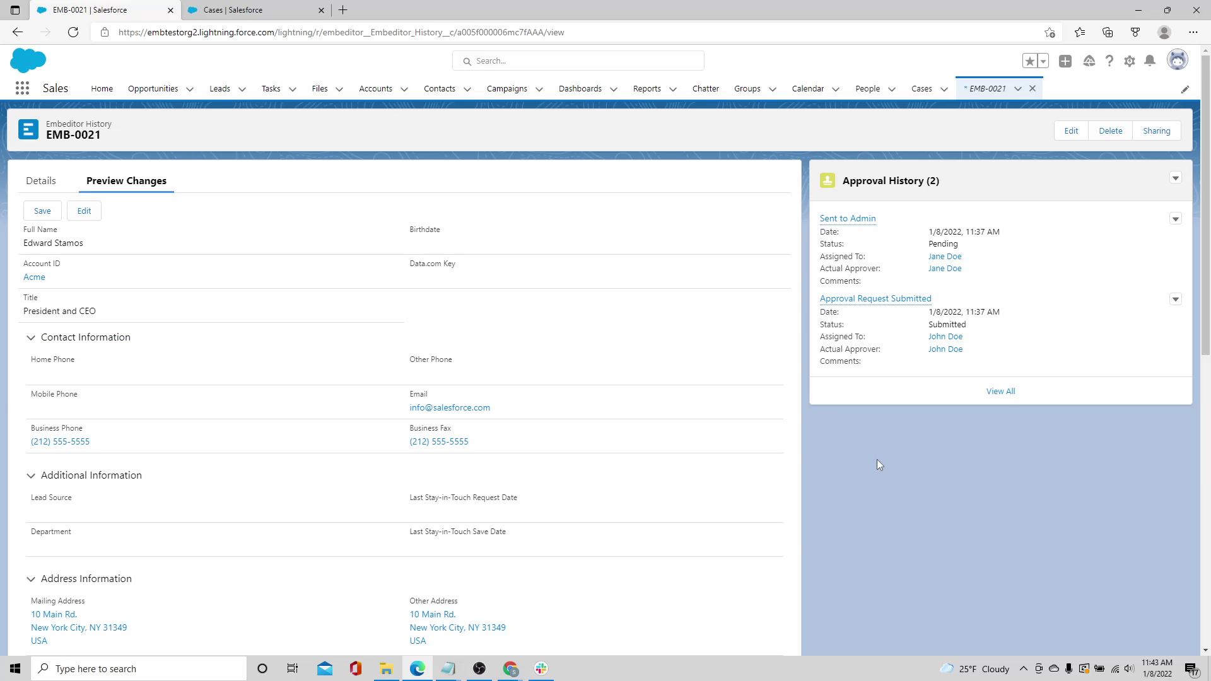
{"action": "scroll", "coordinate": [878, 465], "scroll_direction": "down", "scroll_amount": 3}
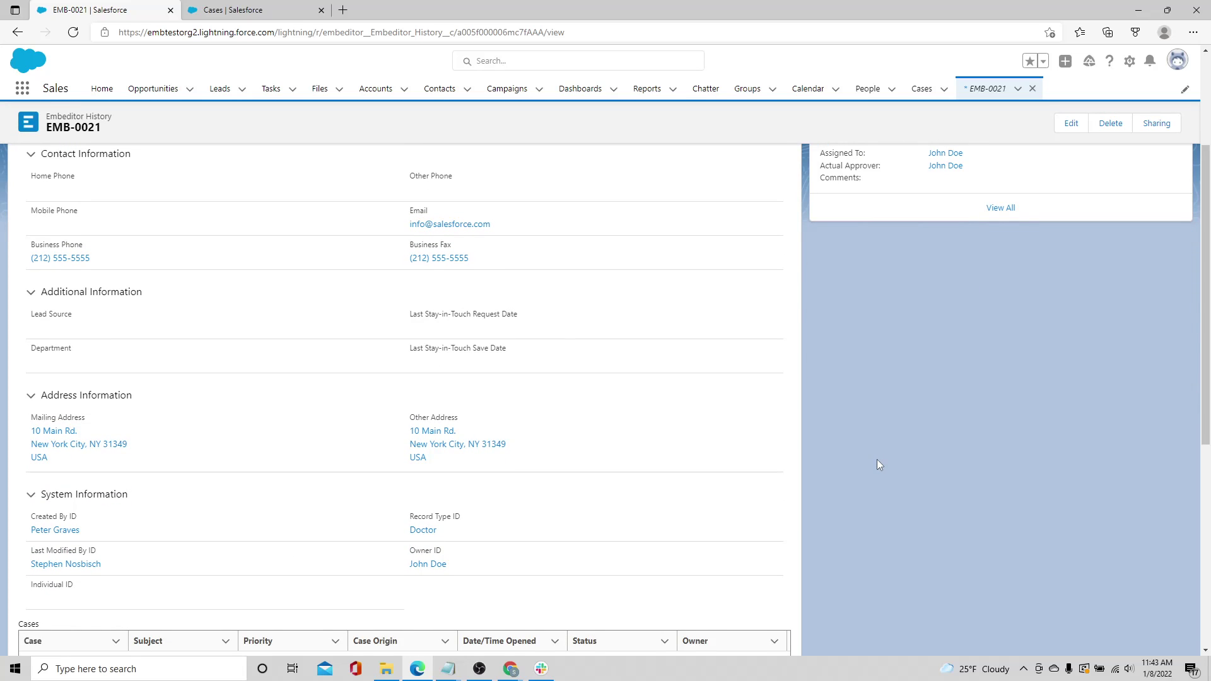
{"action": "scroll", "coordinate": [878, 465], "scroll_direction": "up", "scroll_amount": 3}
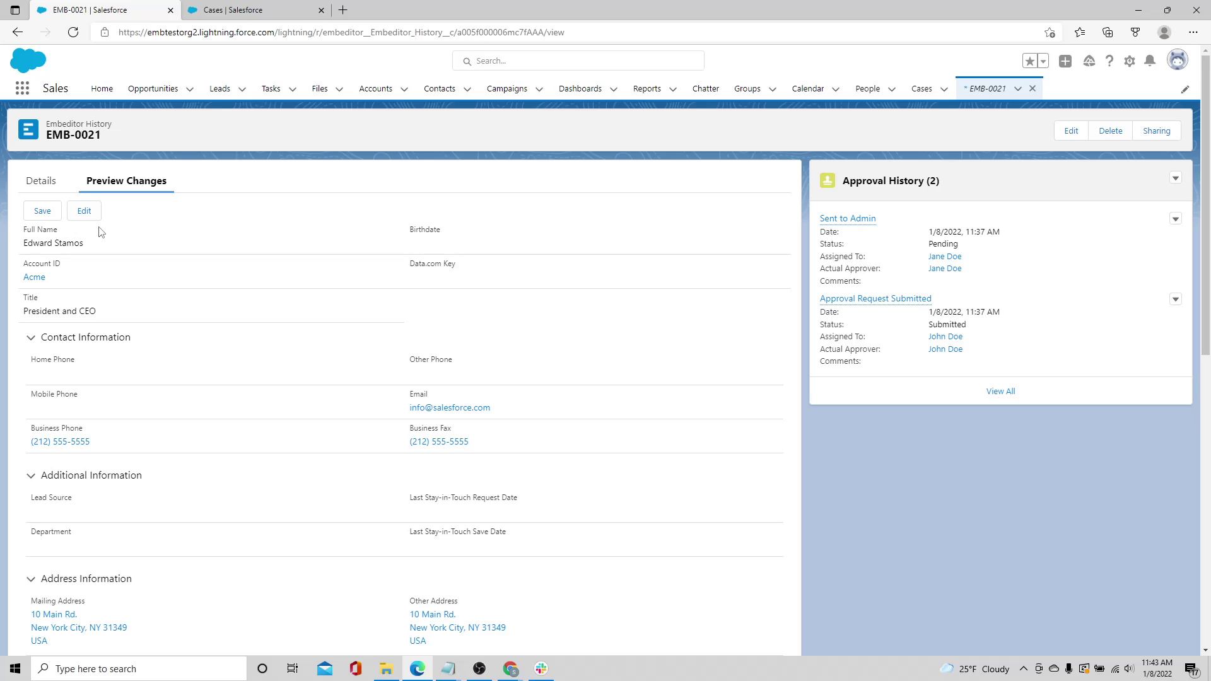
{"action": "left_click", "coordinate": [38, 213]}
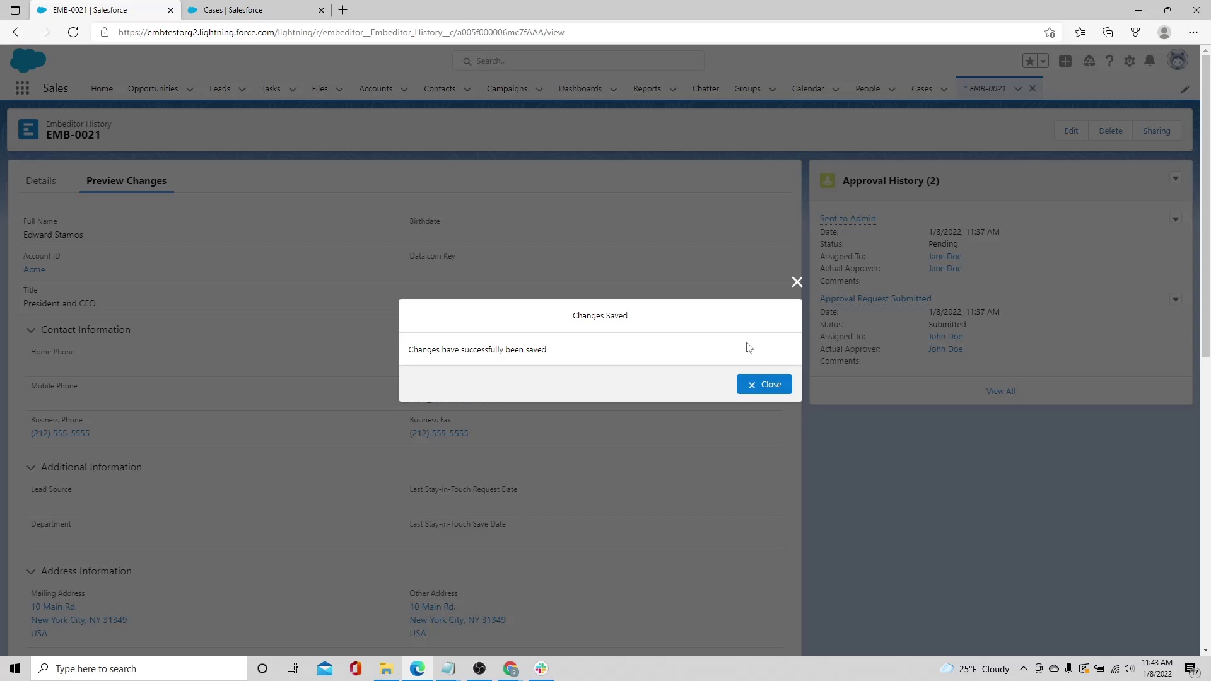
{"action": "left_click", "coordinate": [769, 392]}
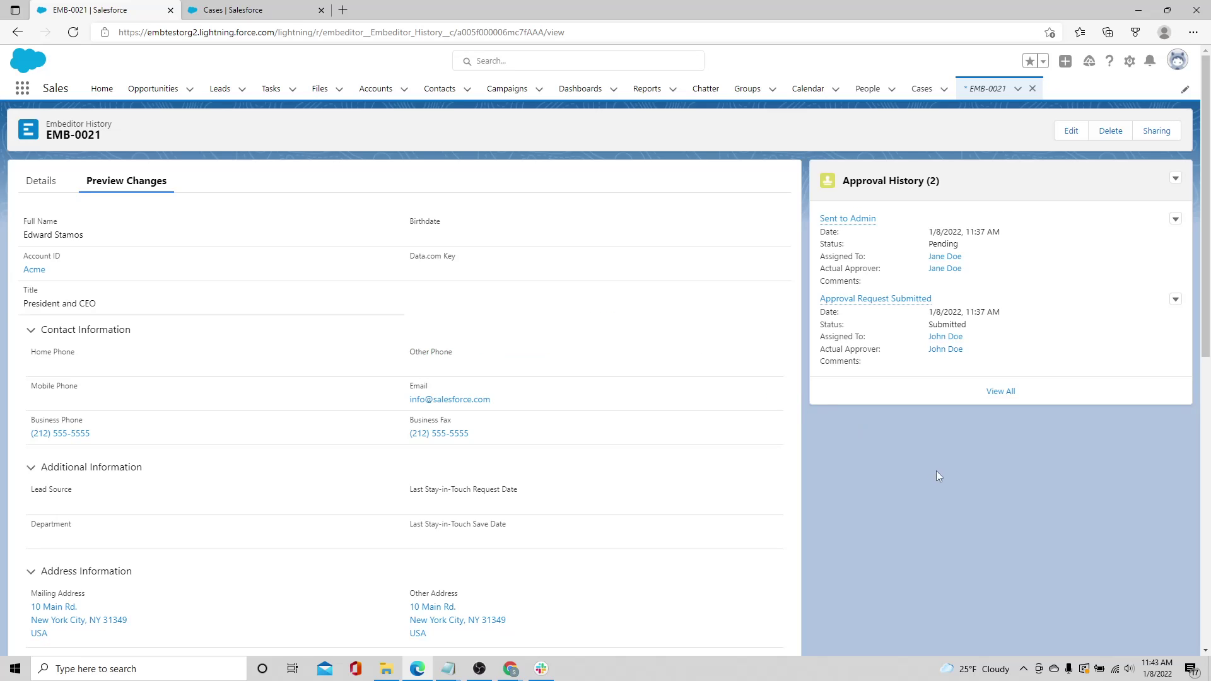
Approve the Embeditor History request from its approval history without adding comments
{"action": "left_click", "coordinate": [1176, 181]}
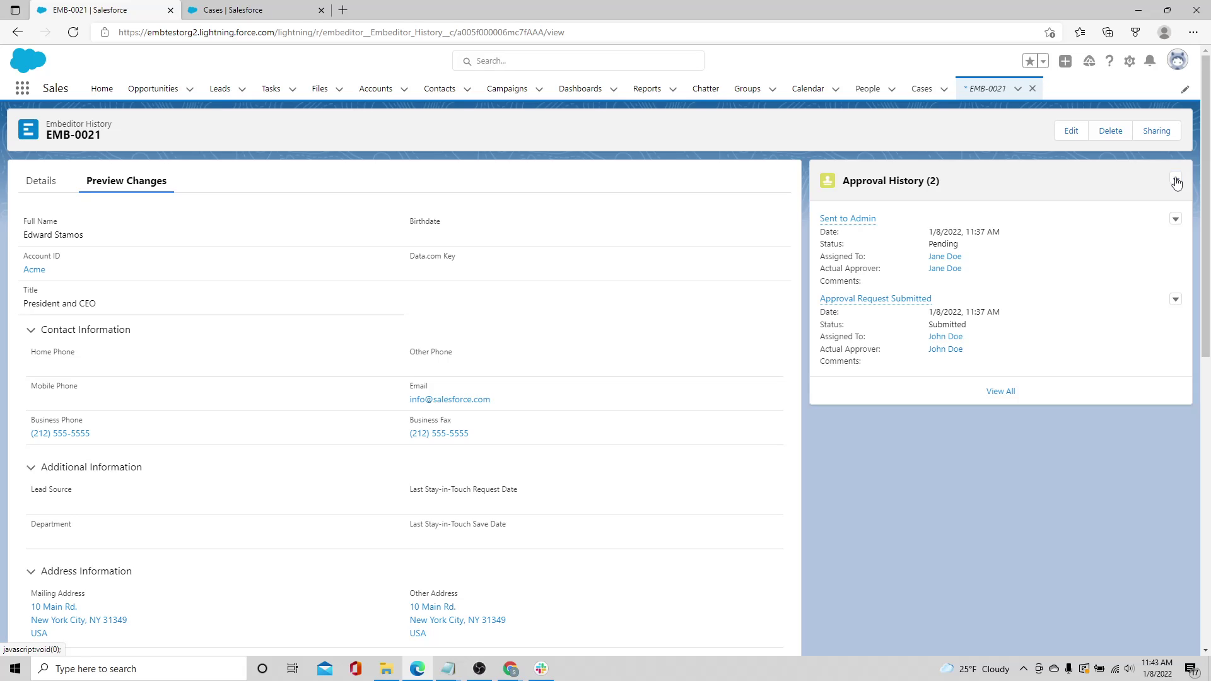
{"action": "left_click", "coordinate": [1164, 202]}
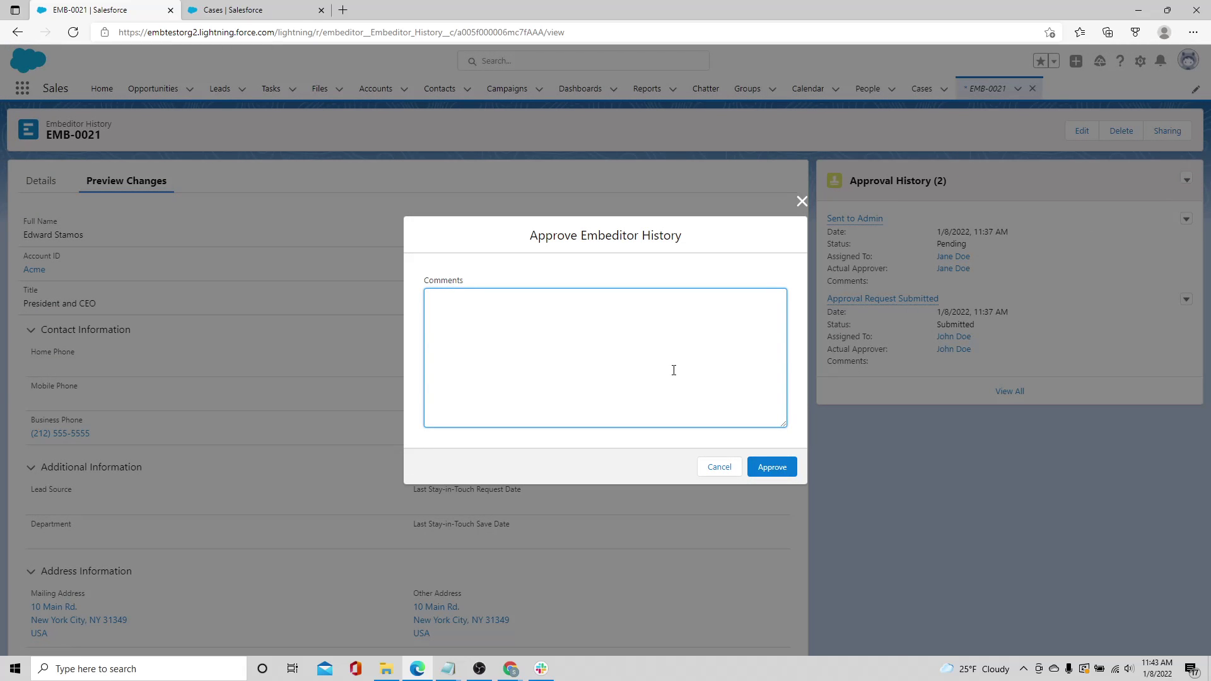
{"action": "left_click", "coordinate": [774, 467]}
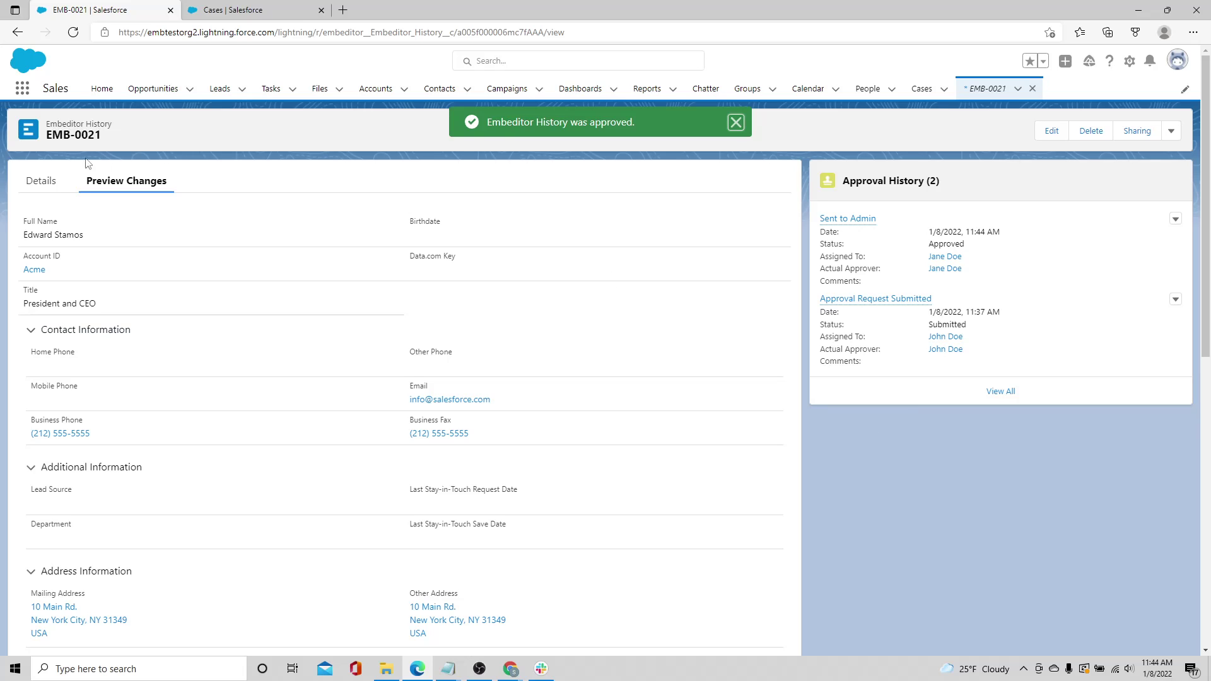
Review the approved request's details, including the moved fields and the Page Status section
{"action": "left_click", "coordinate": [40, 181]}
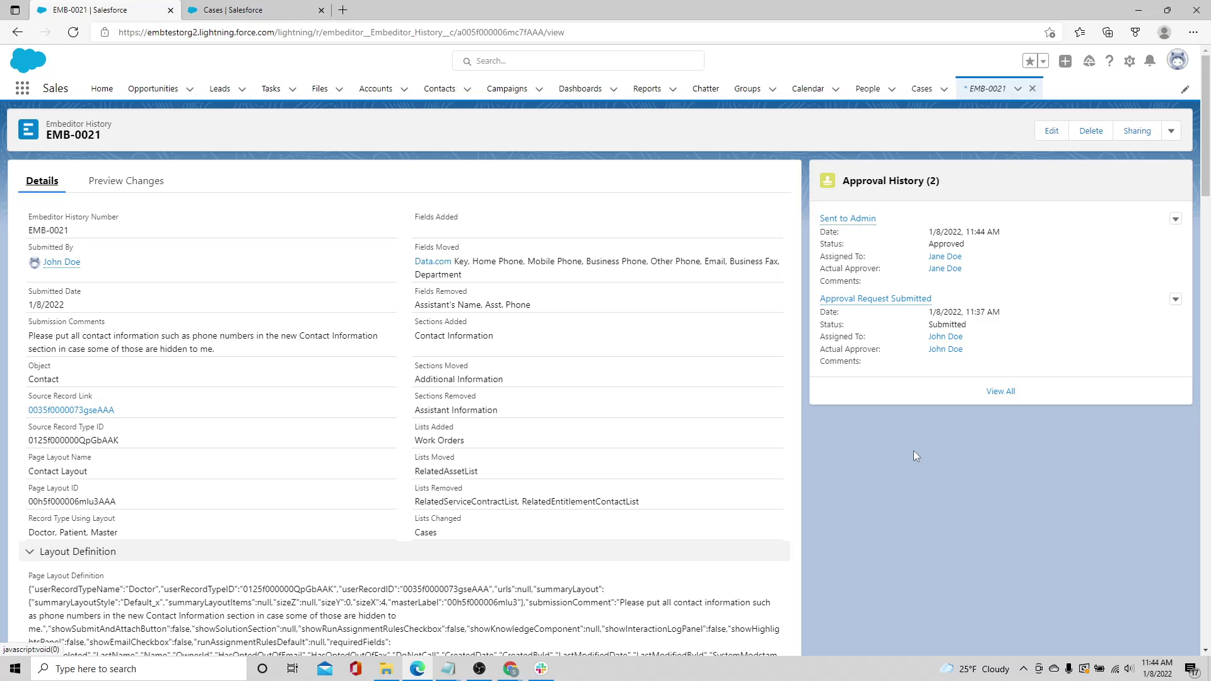
{"action": "scroll", "coordinate": [913, 456], "scroll_direction": "down", "scroll_amount": 20}
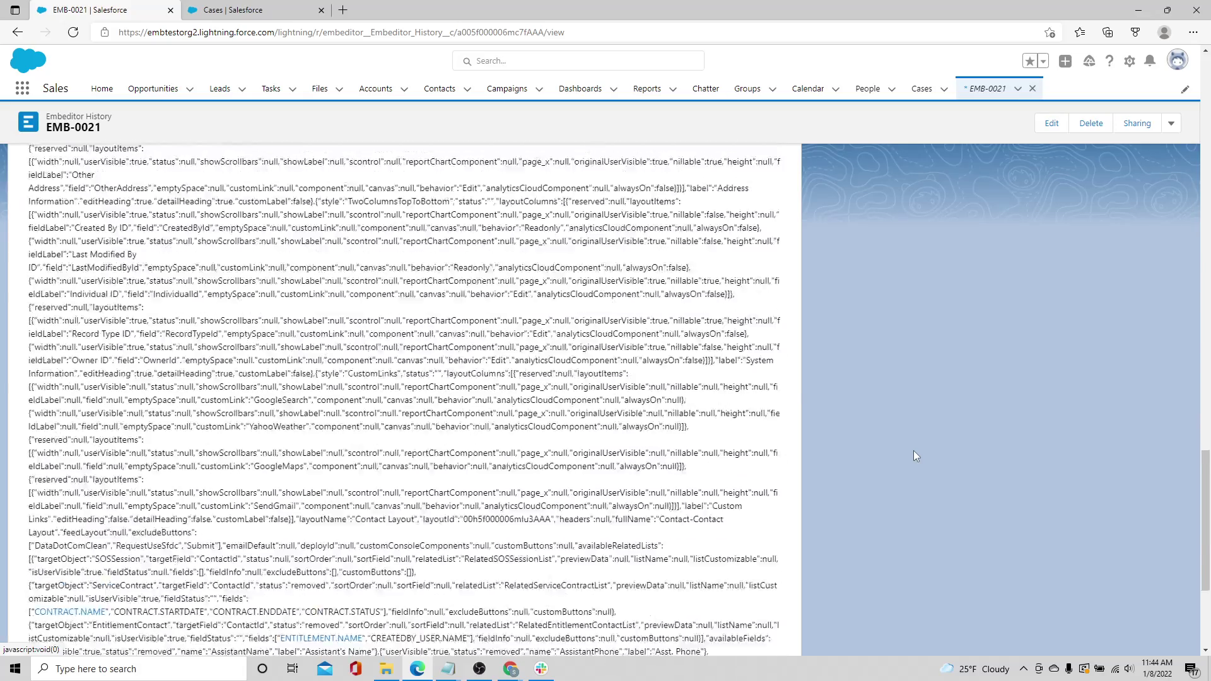
{"action": "scroll", "coordinate": [914, 455], "scroll_direction": "down", "scroll_amount": 4}
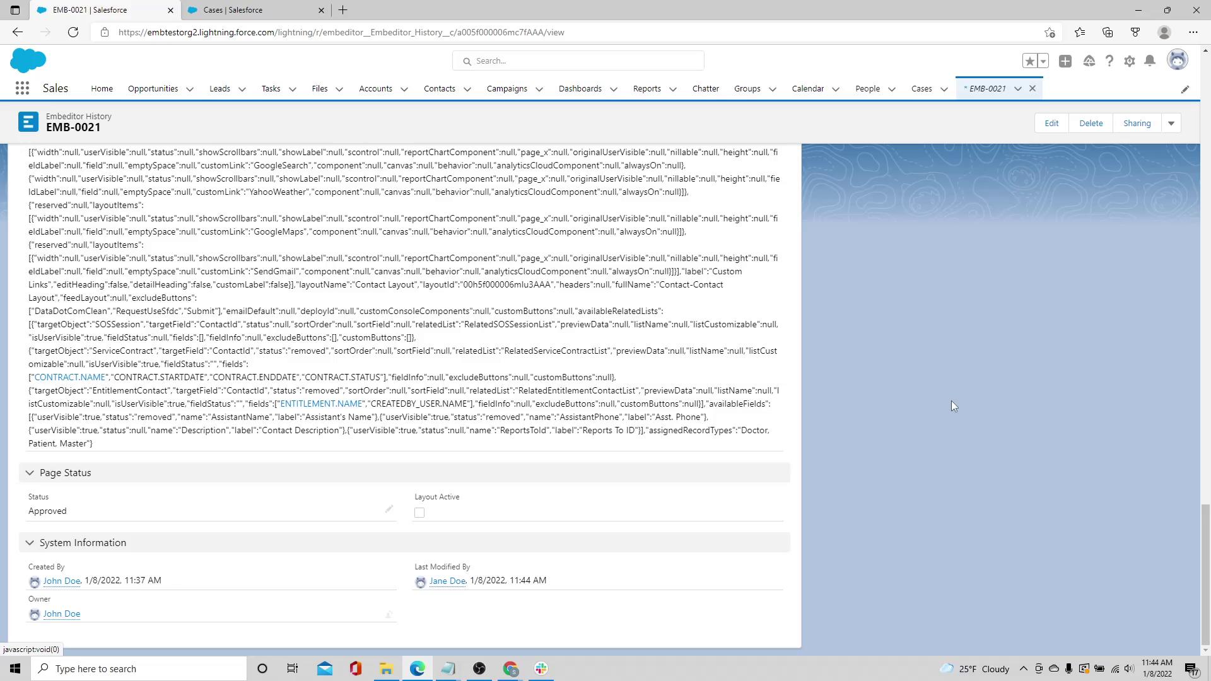
{"action": "scroll", "coordinate": [952, 456], "scroll_direction": "up", "scroll_amount": 20}
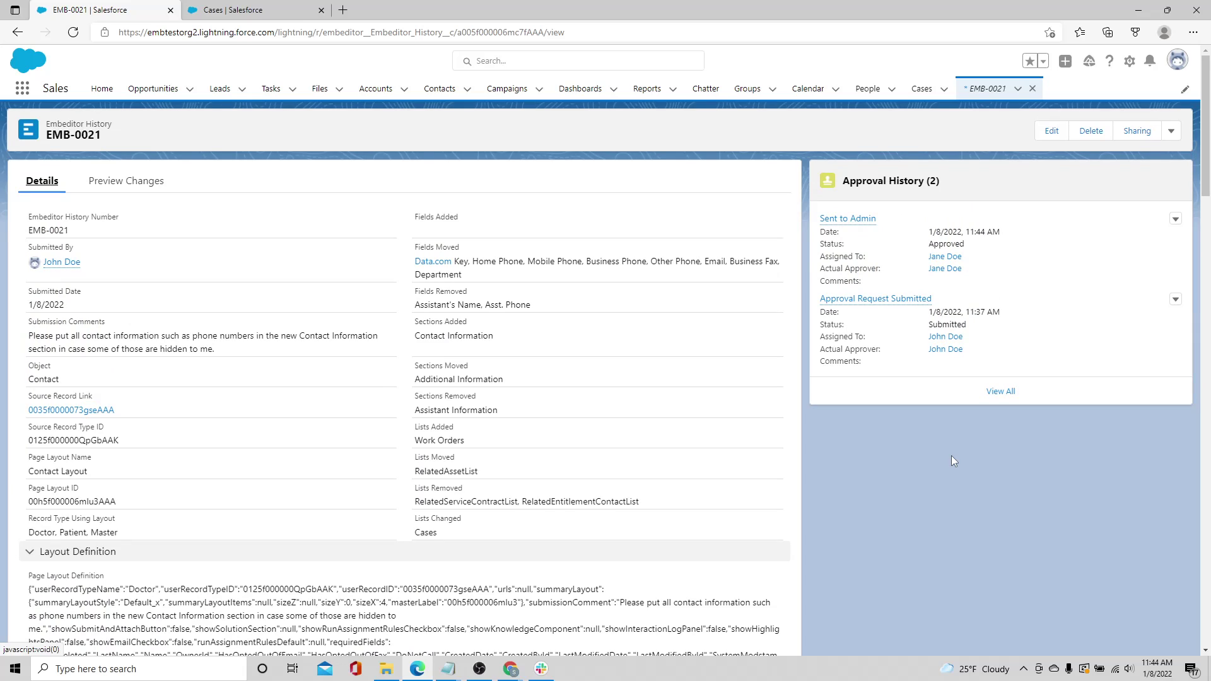
Reload the EMB-0021 record and check its deployment status and Layout Active flag
{"action": "left_click", "coordinate": [73, 32]}
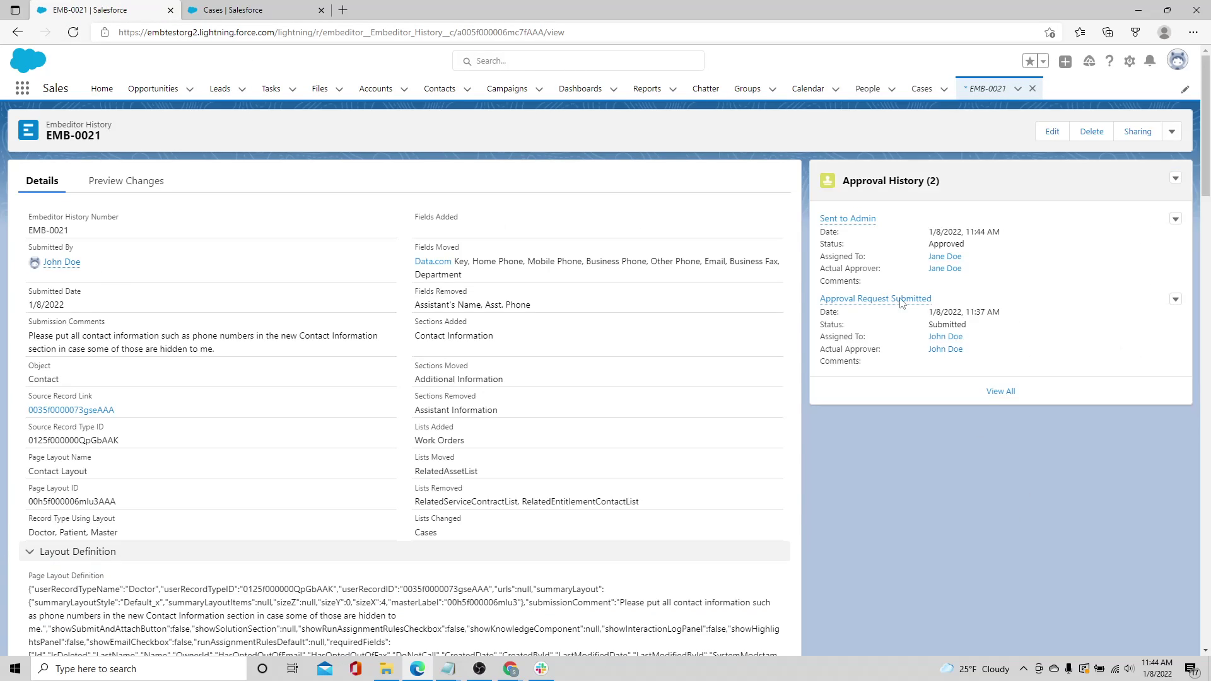
{"action": "scroll", "coordinate": [922, 391], "scroll_direction": "down", "scroll_amount": 15}
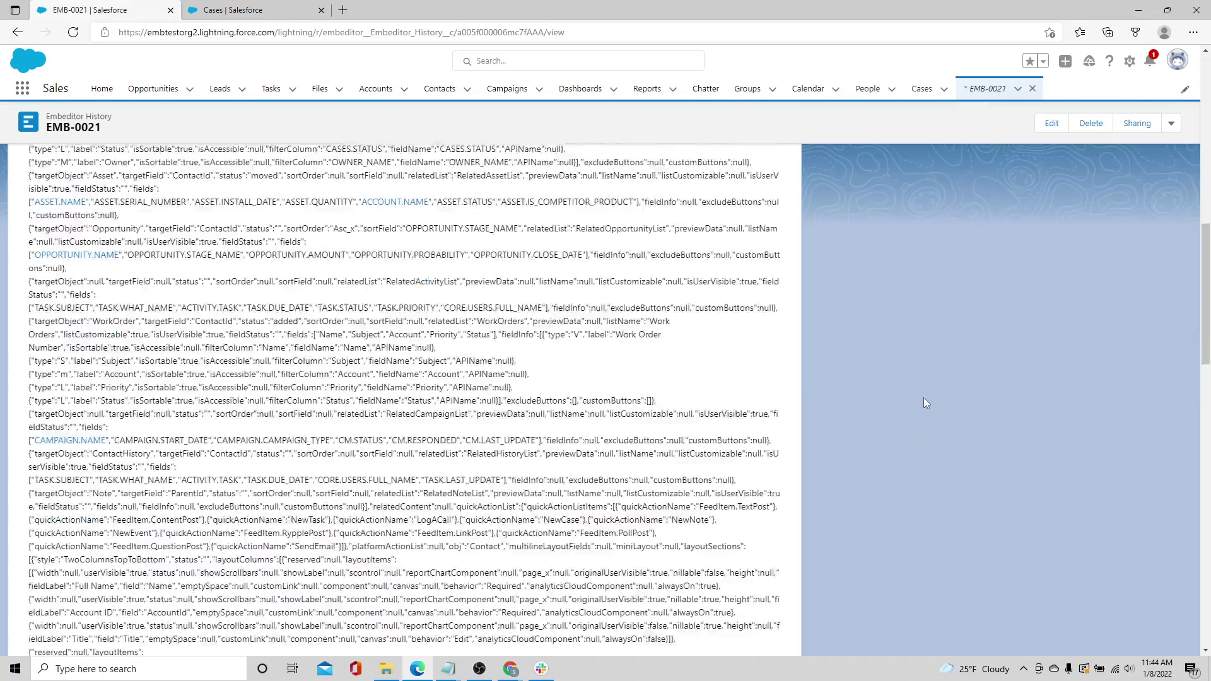
{"action": "scroll", "coordinate": [923, 398], "scroll_direction": "down", "scroll_amount": 10}
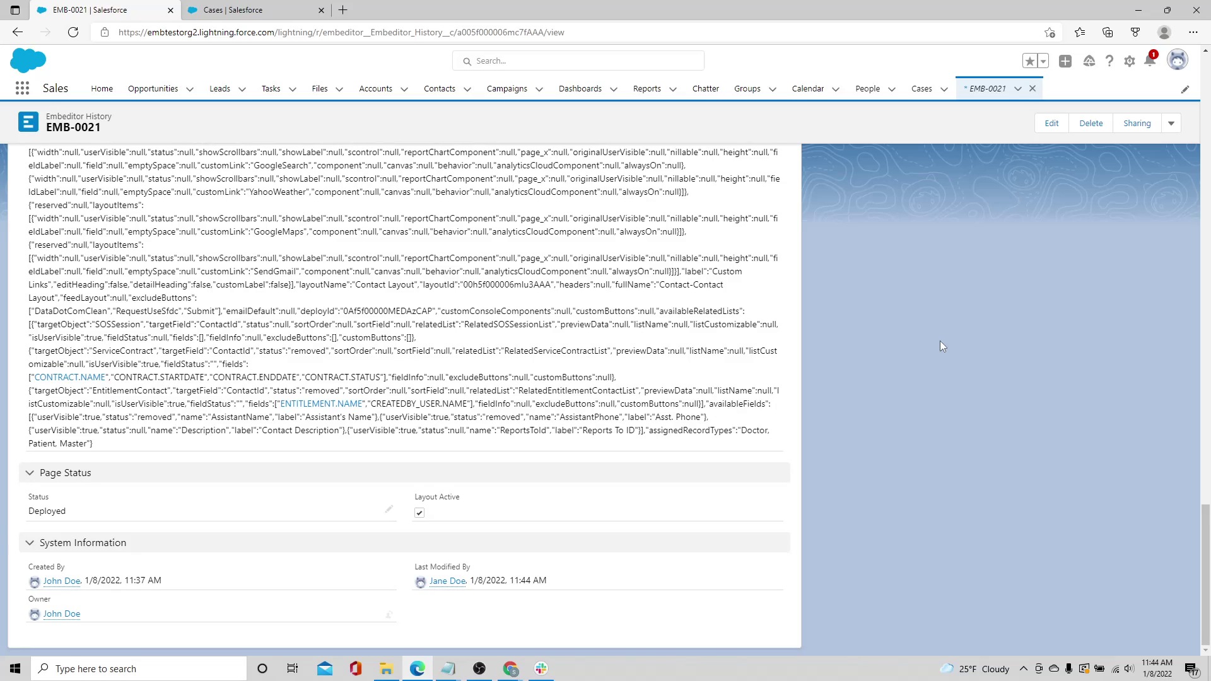
{"action": "scroll", "coordinate": [956, 455], "scroll_direction": "up", "scroll_amount": 20}
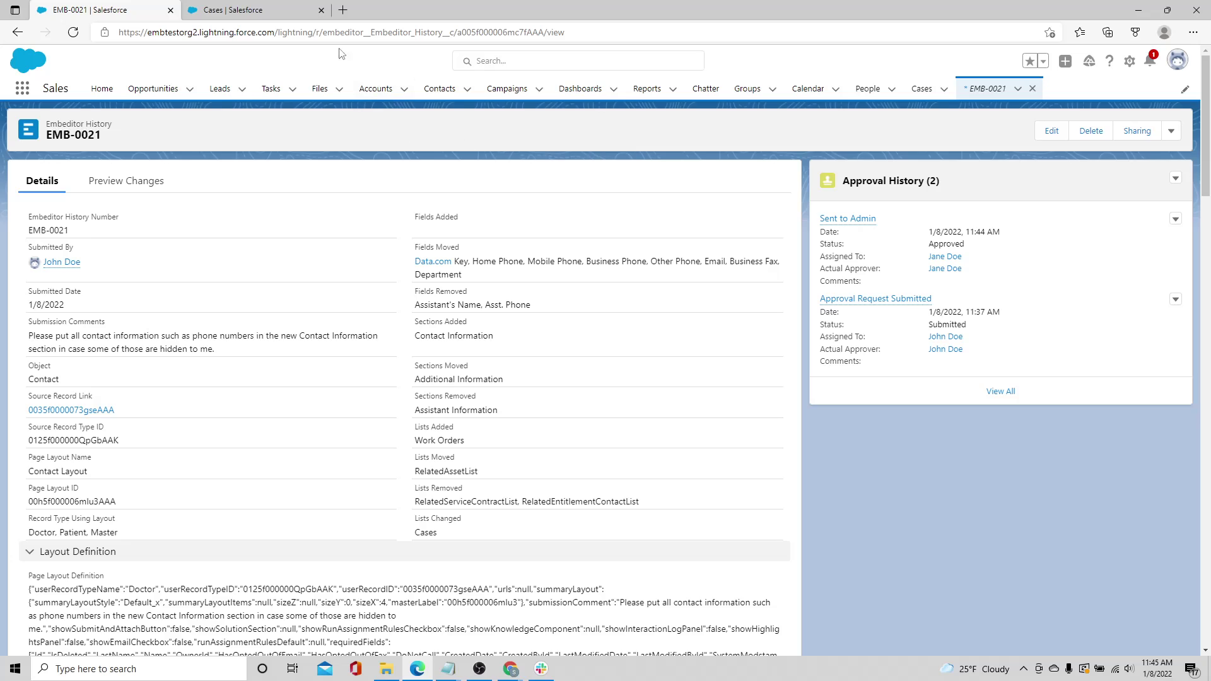
Close the extra Cases page, and open the source contact's details to check the deployed layout
{"action": "left_click", "coordinate": [321, 11]}
{"action": "left_click", "coordinate": [442, 92]}
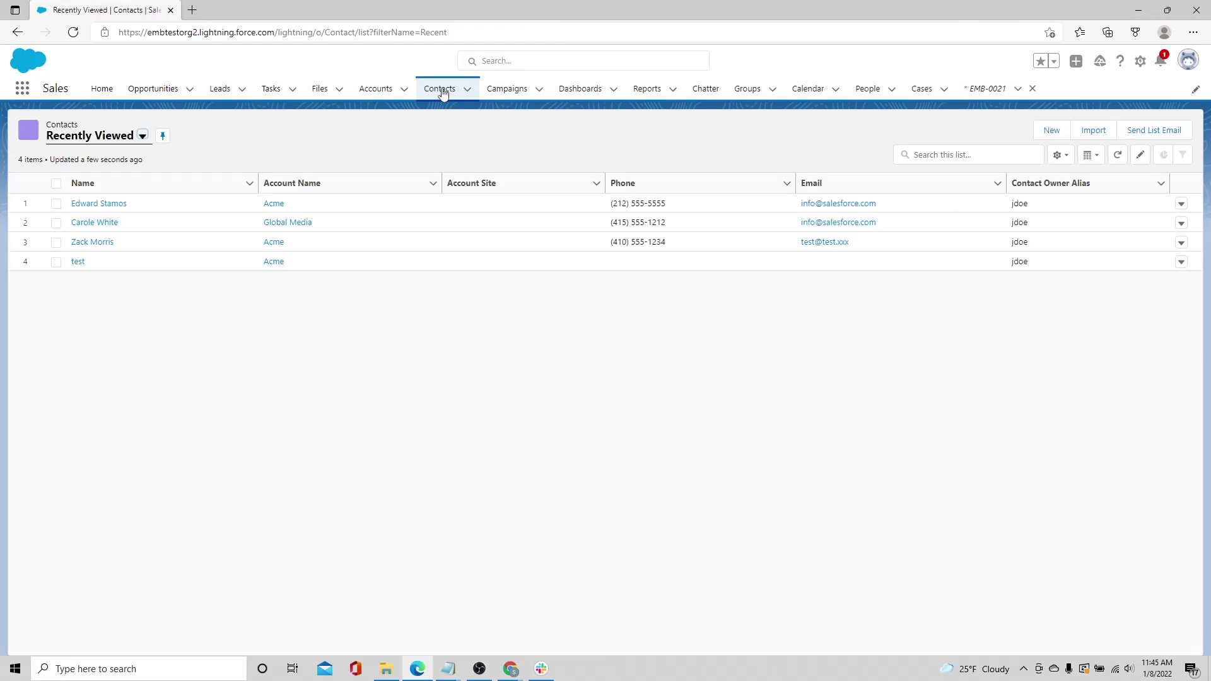
{"action": "left_click", "coordinate": [99, 204]}
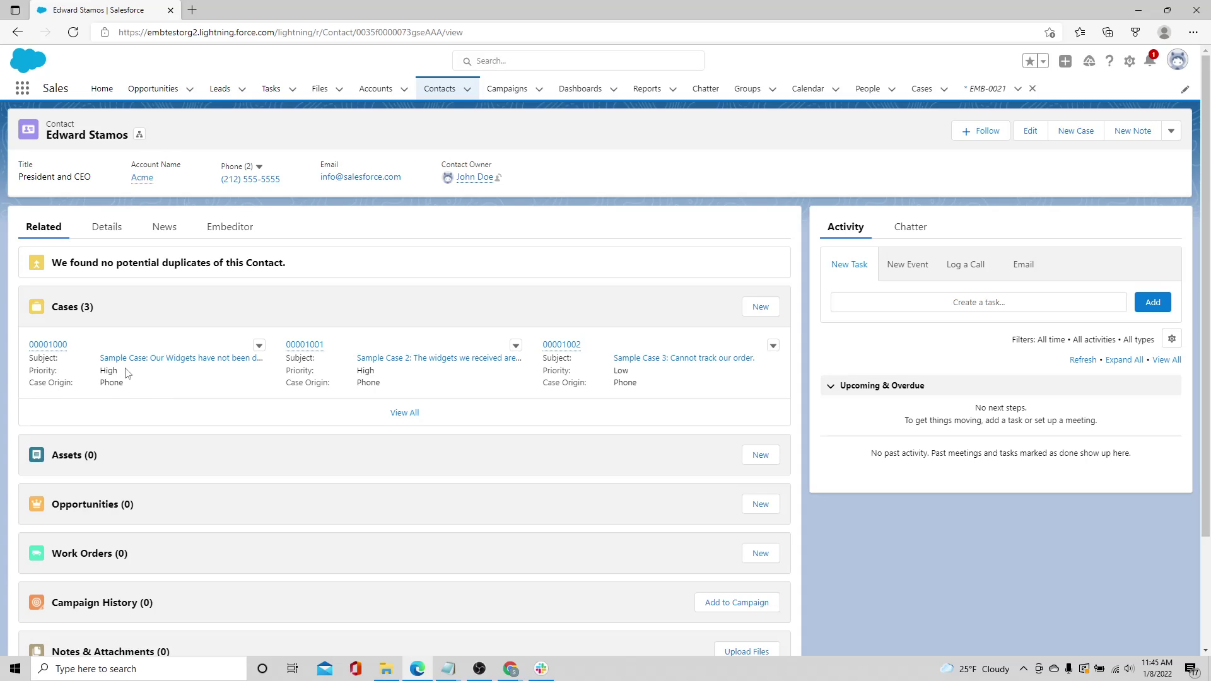
{"action": "left_click", "coordinate": [105, 228]}
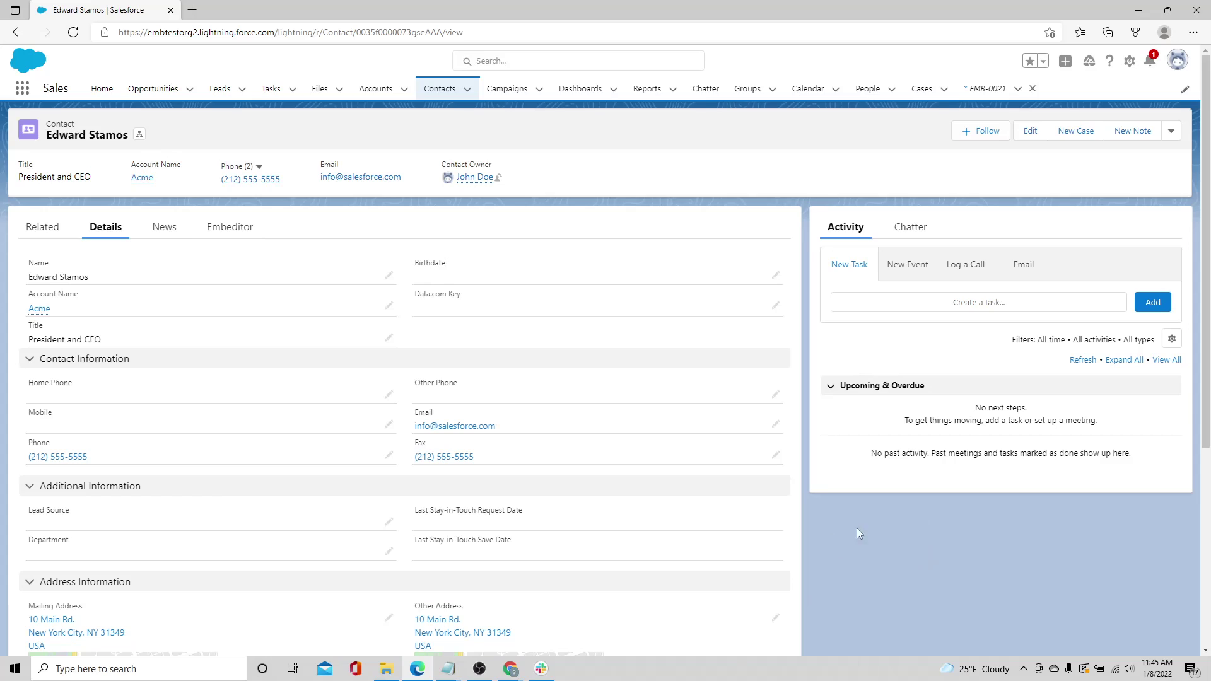